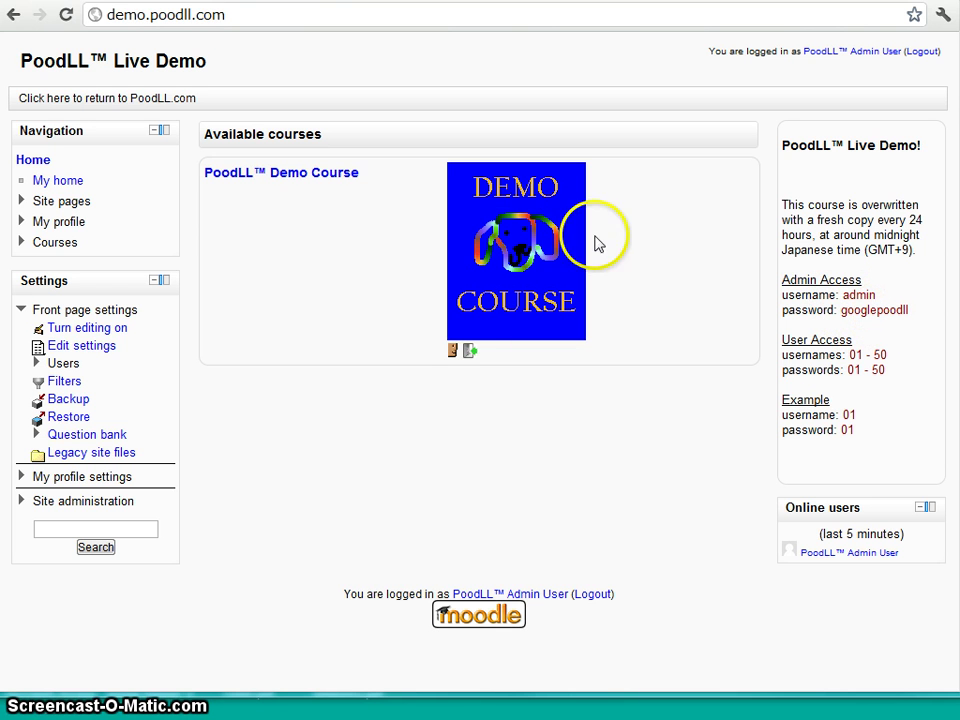
- Go into the PoodLL Demo Course and open the logged-in admin account's profile for editing
left_click(352, 178)
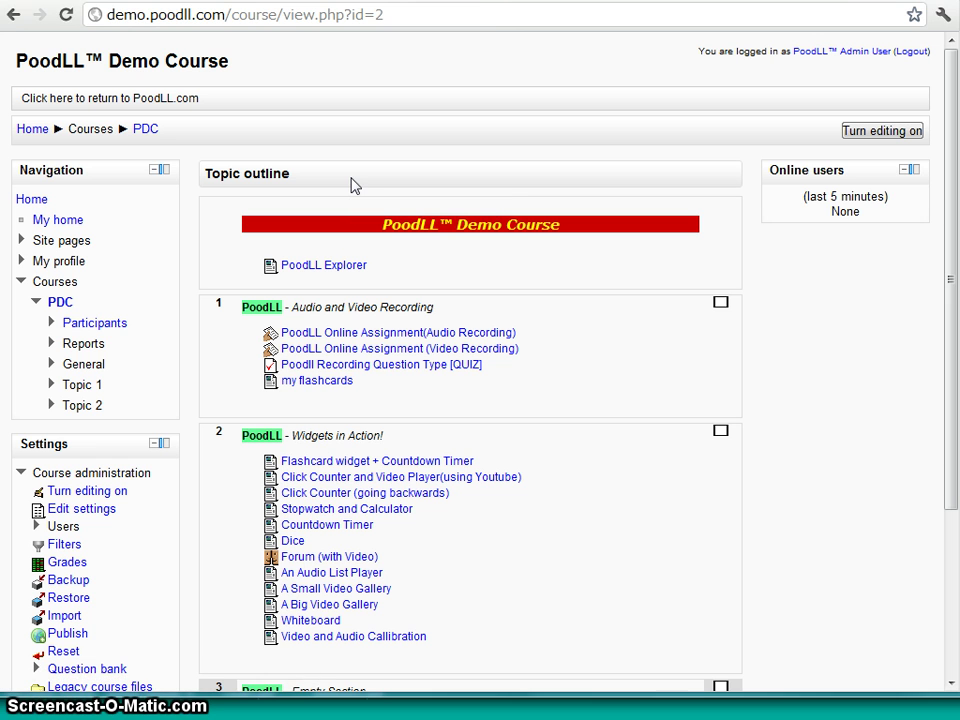
left_click(955, 161)
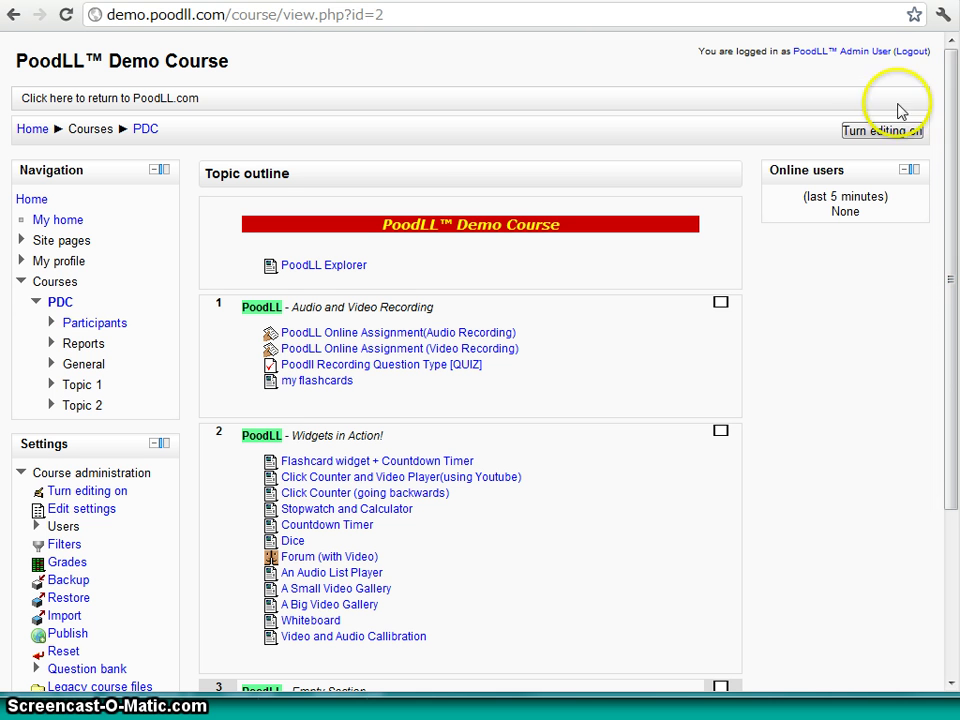
left_click(866, 52)
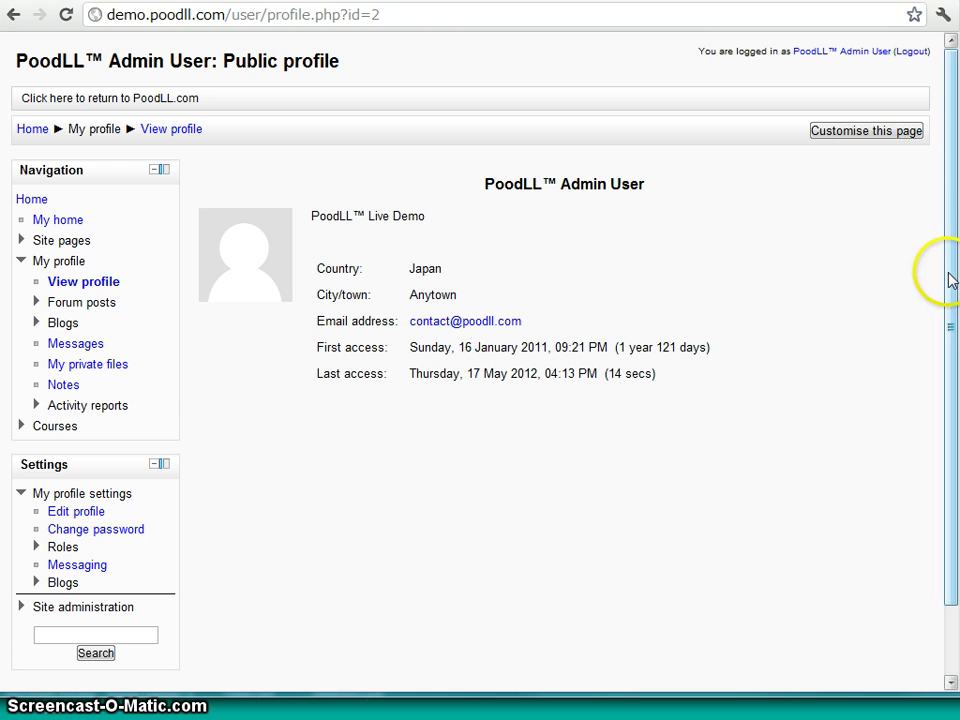
scroll(950, 277, "down", 1)
left_click(85, 462)
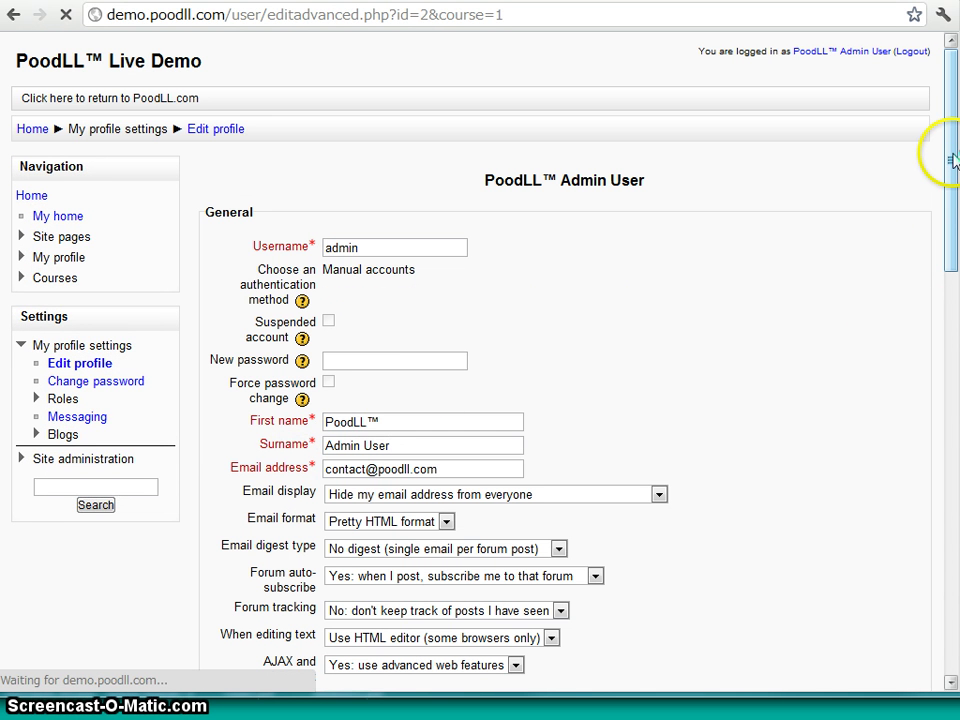
- Start choosing a file for the new user picture and select PoodLL Snapshot as its source
left_click_drag(951, 154, 932, 433)
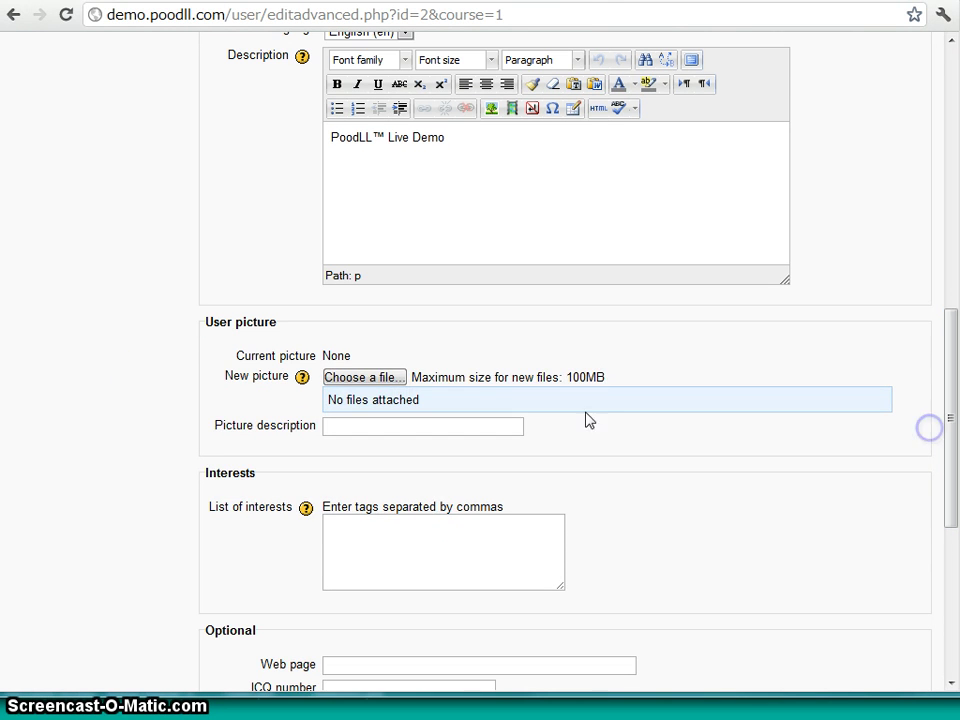
left_click(377, 386)
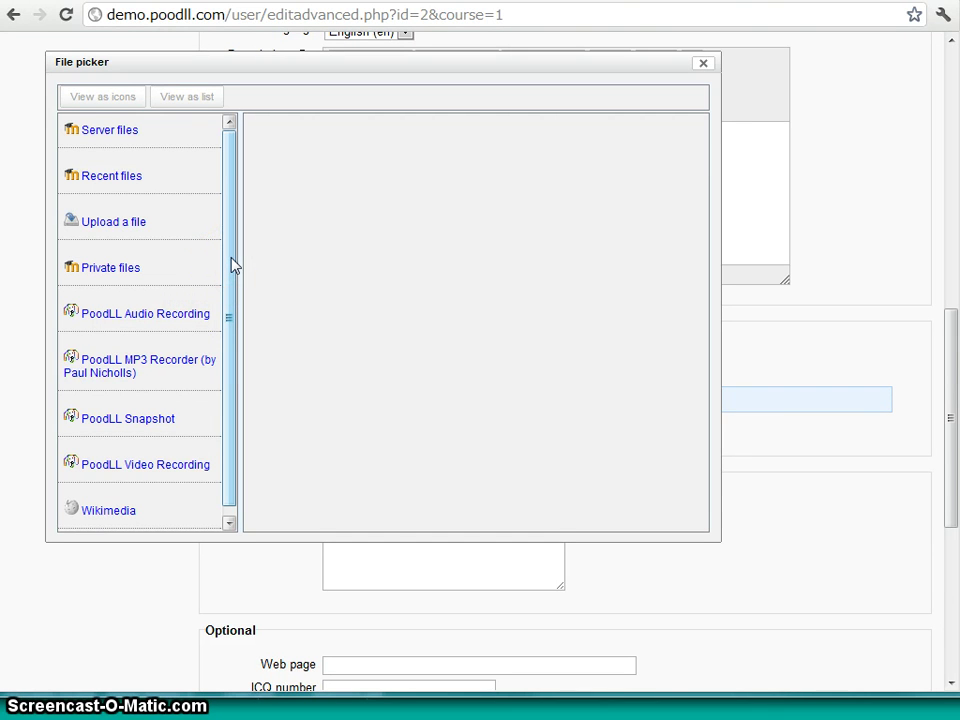
left_click_drag(231, 281, 143, 364)
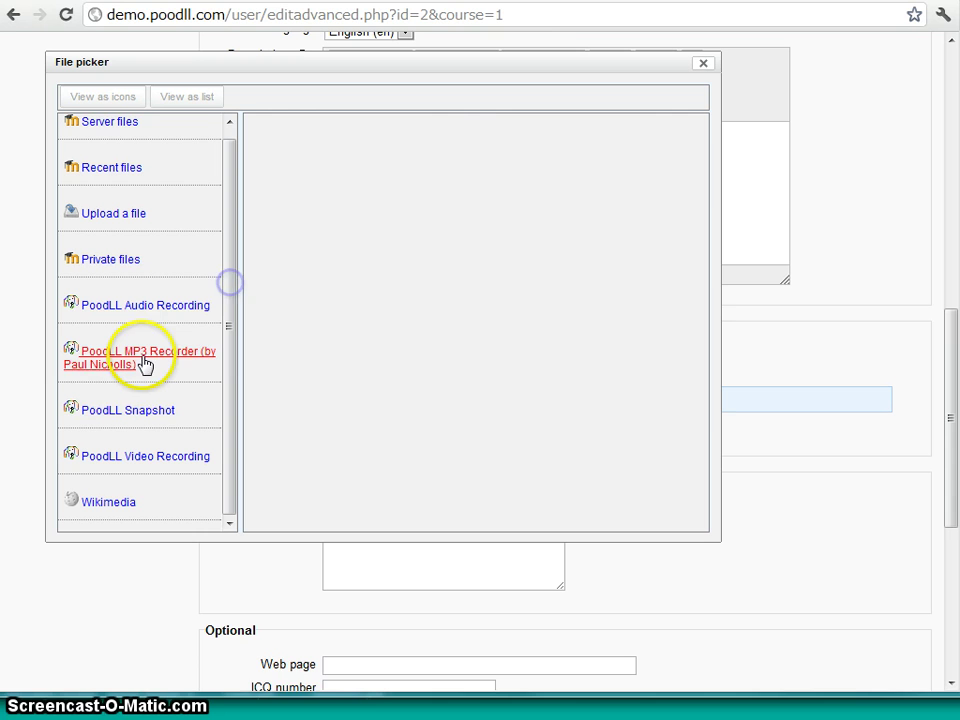
left_click(120, 412)
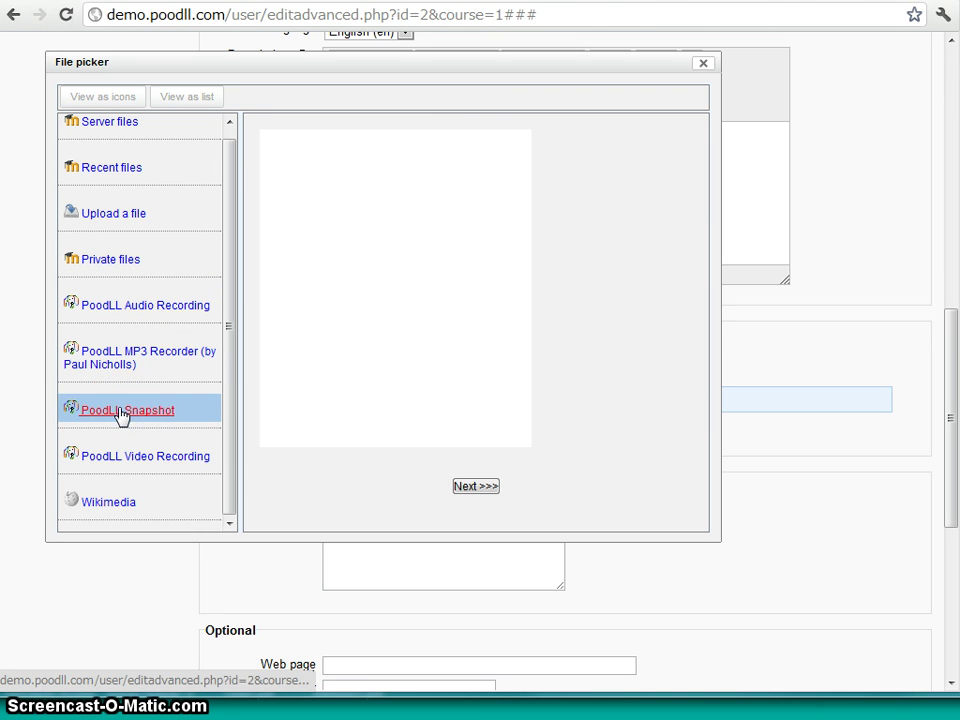
left_click(88, 422)
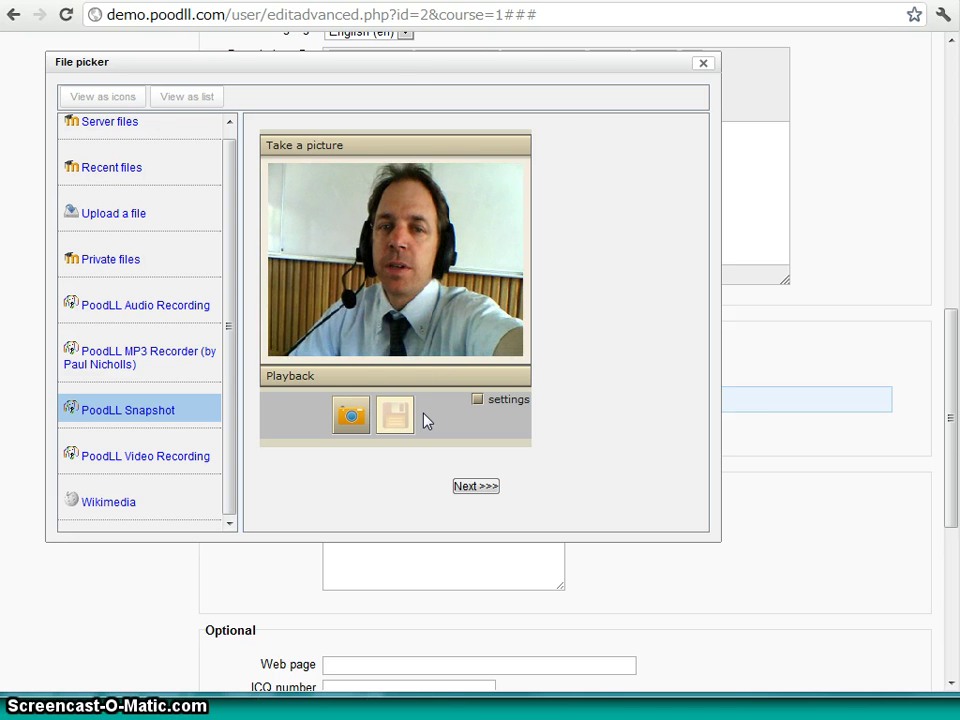
- Take a webcam picture with the snapshot recorder and save it
left_click(397, 414)
left_click(348, 413)
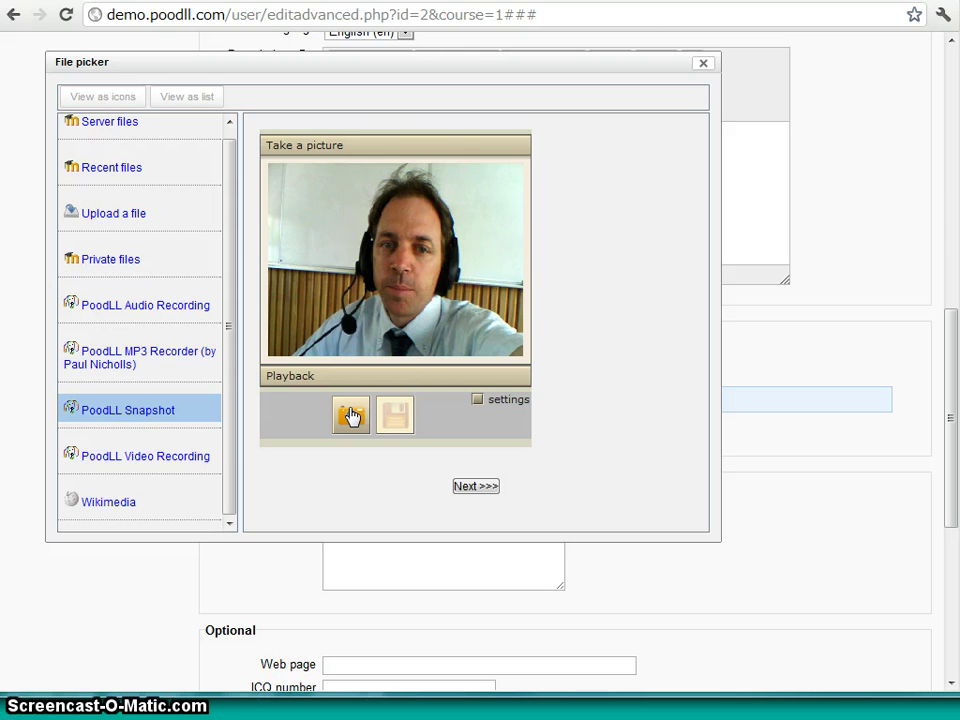
left_click(350, 414)
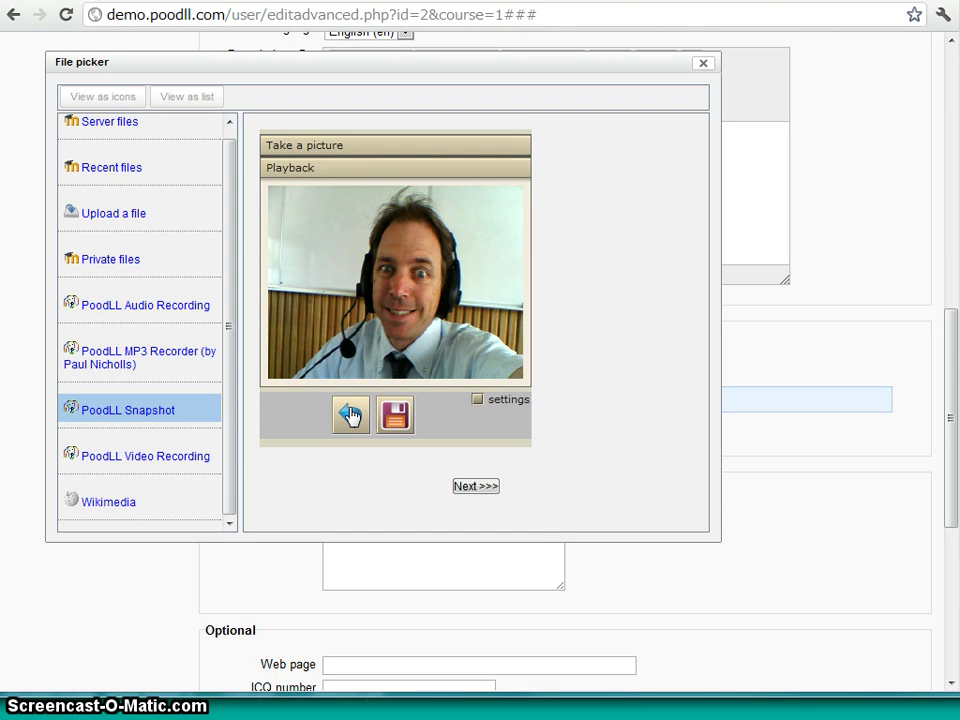
left_click(393, 418)
left_click(395, 420)
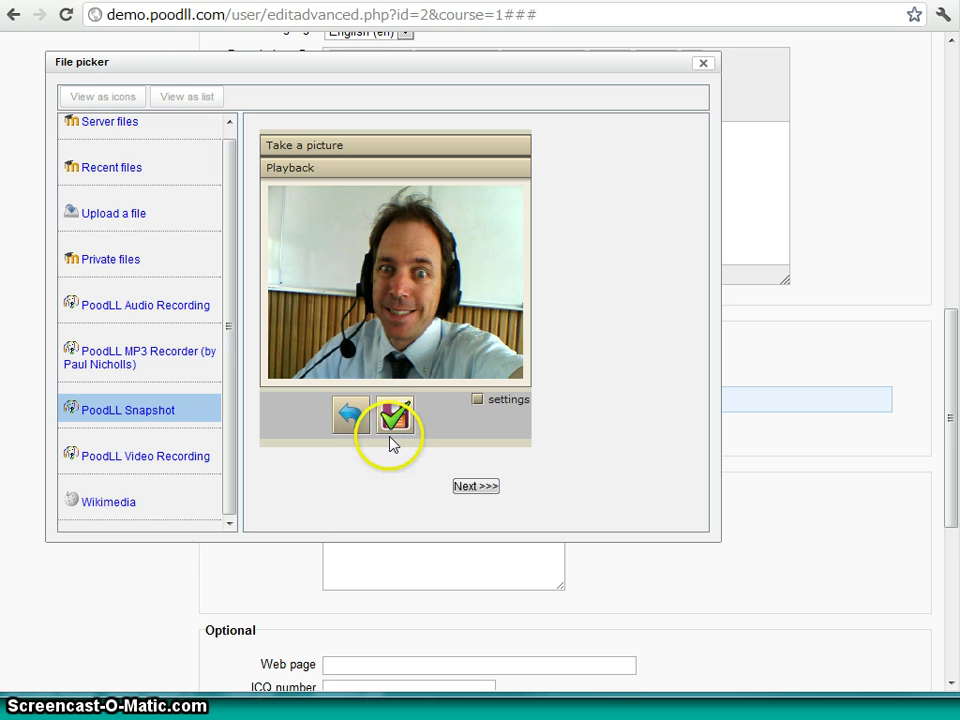
- Attach the captured JPG snapshot as the new user picture and save the updated profile
left_click(472, 490)
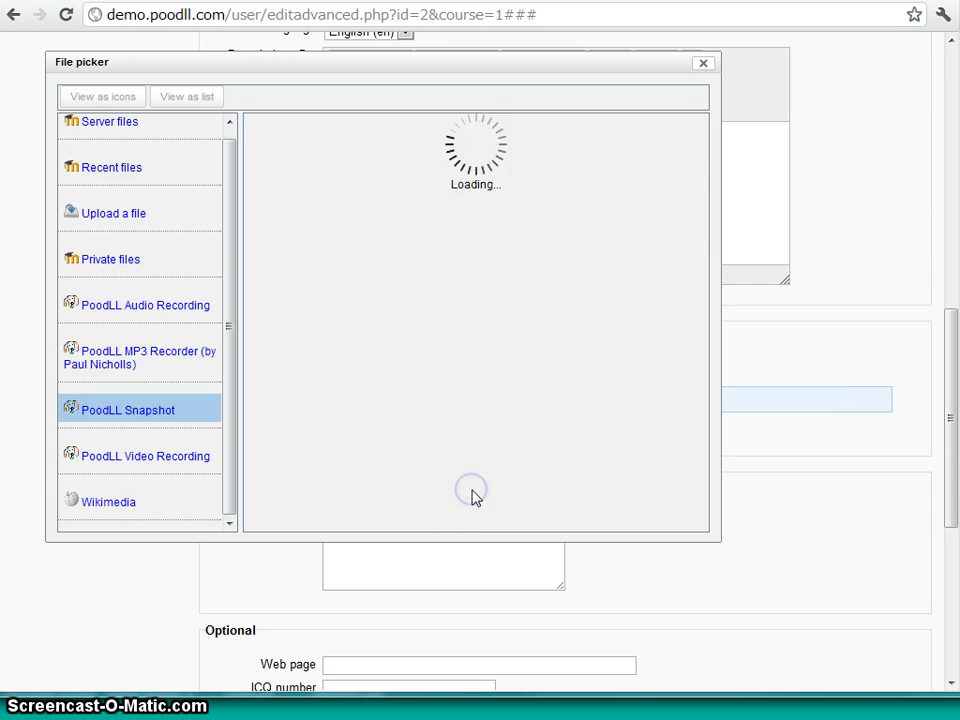
left_click(463, 314)
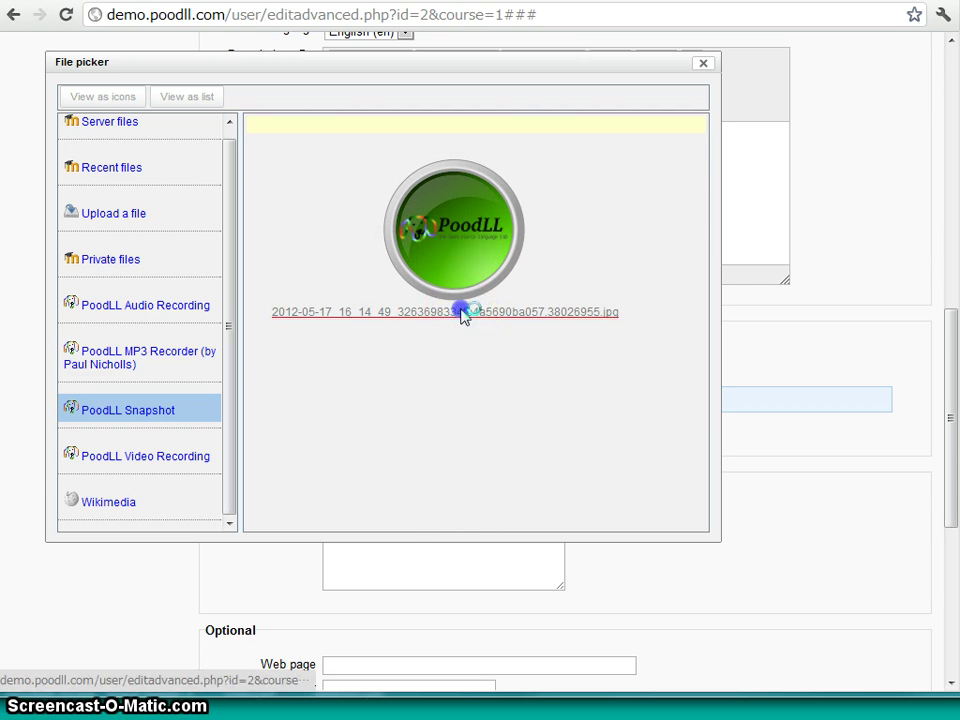
left_click(461, 424)
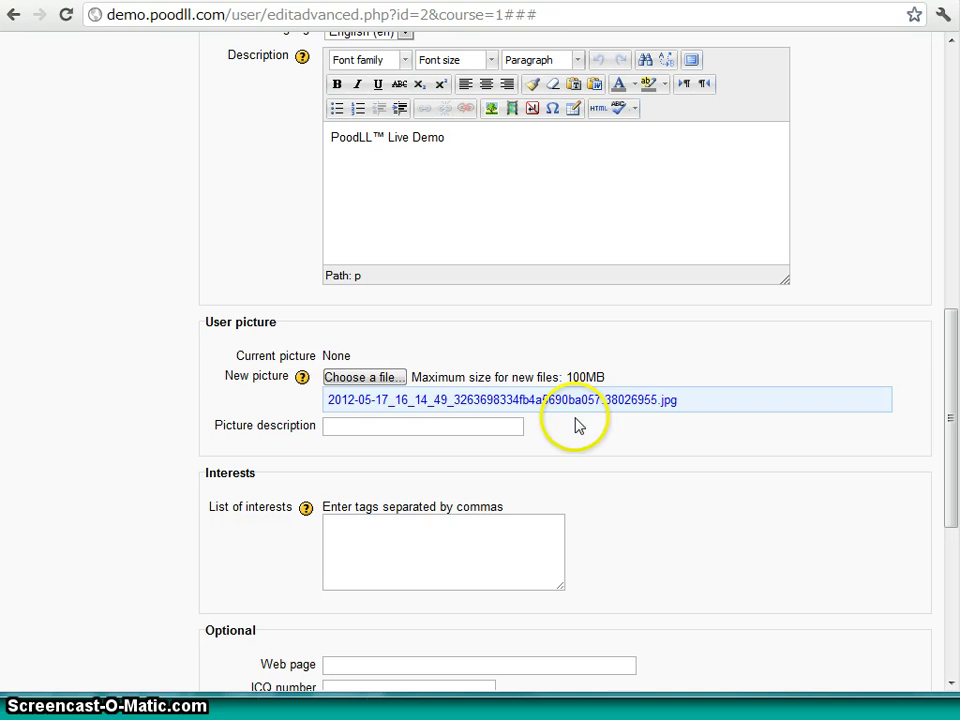
left_click_drag(950, 402, 943, 585)
left_click(376, 553)
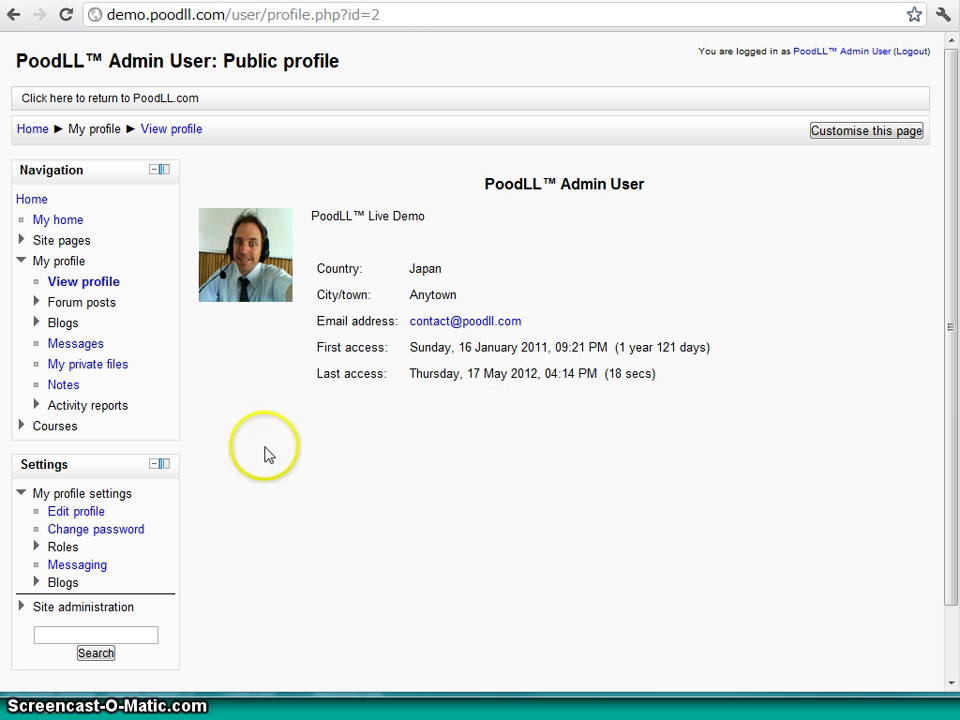
- Open the PoodLL repository configuration among the repository plugins in Site administration
mouse_move(948, 232)
left_mouse_down()
mouse_move(949, 279)
mouse_move(949, 238)
left_mouse_up()
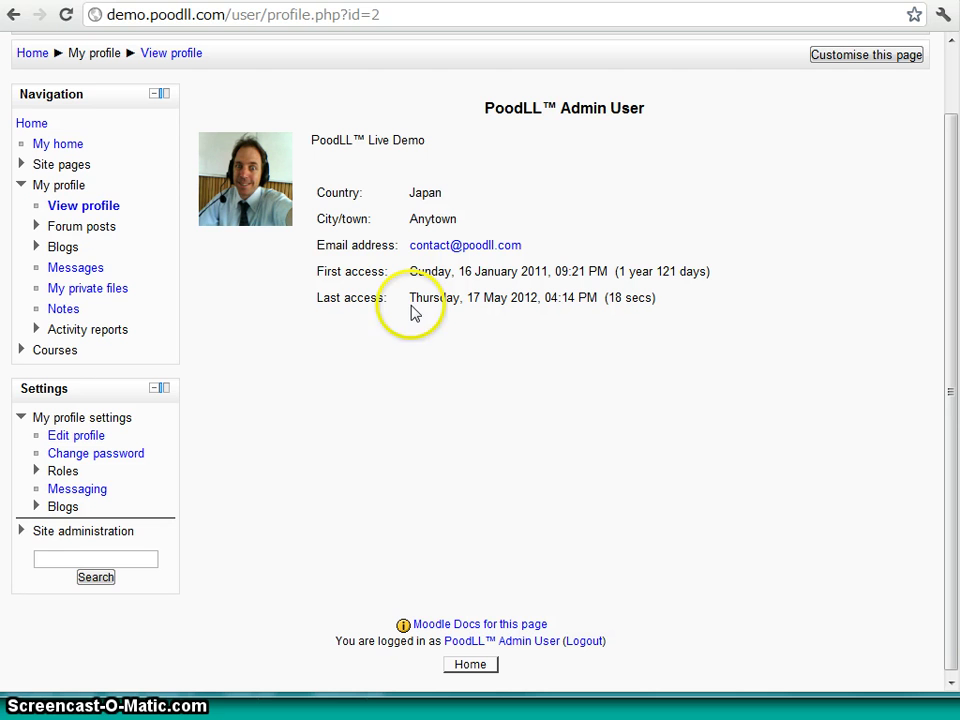
left_click(20, 531)
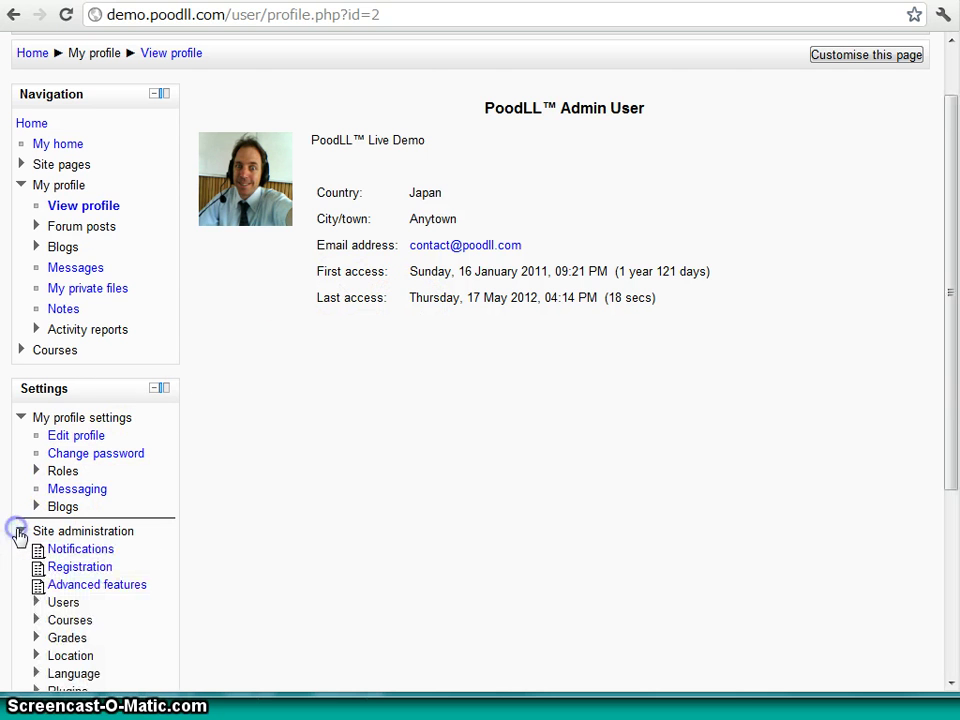
left_click_drag(949, 240, 915, 448)
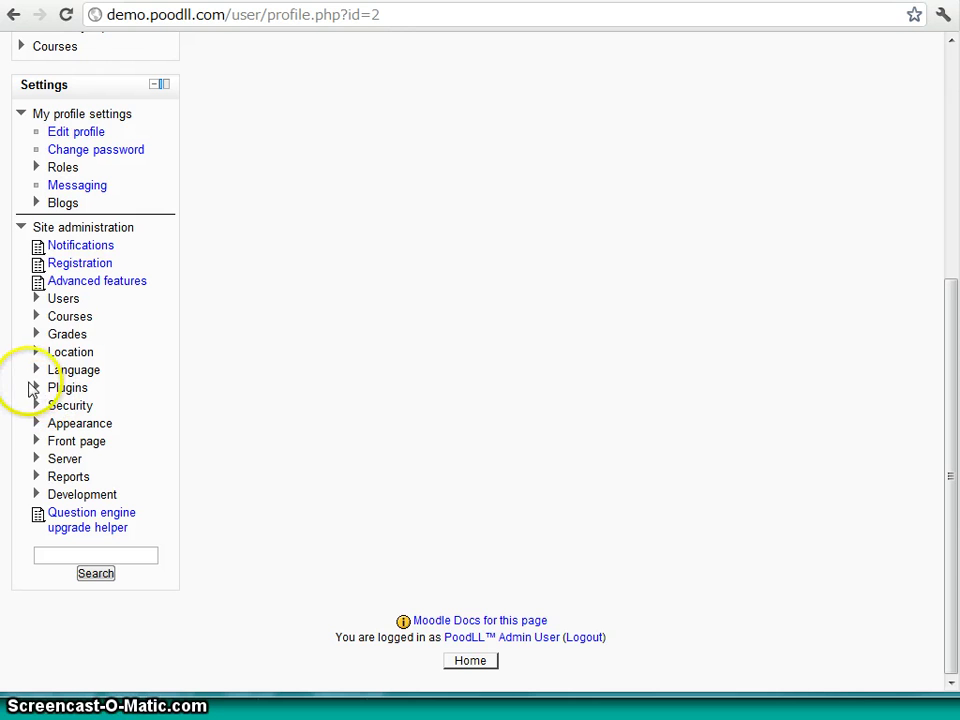
left_click(33, 387)
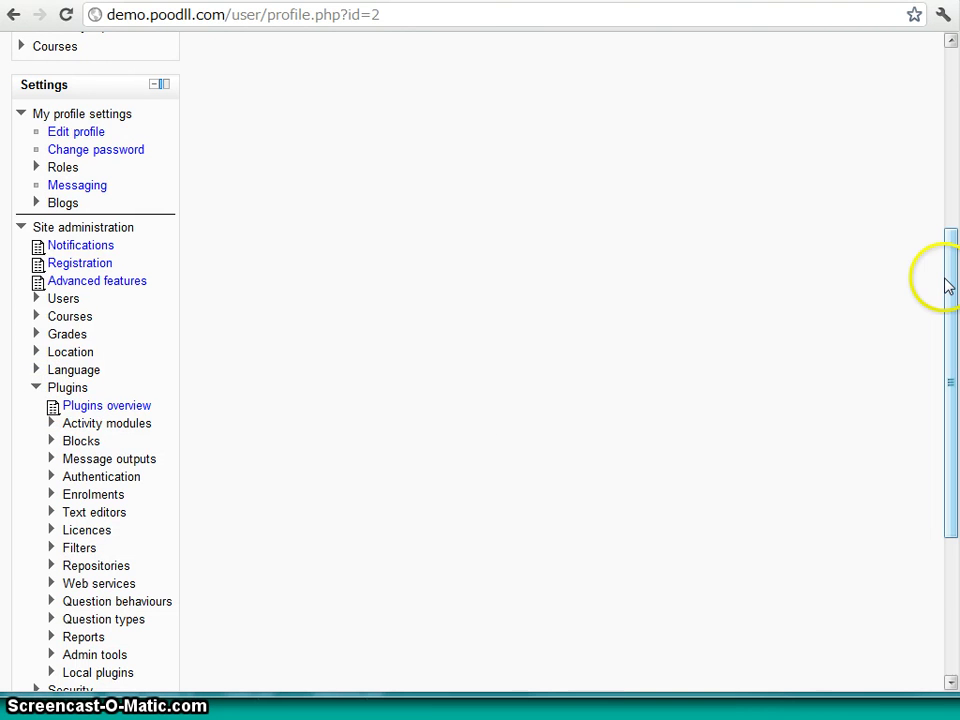
left_click_drag(948, 287, 937, 358)
left_click(110, 400)
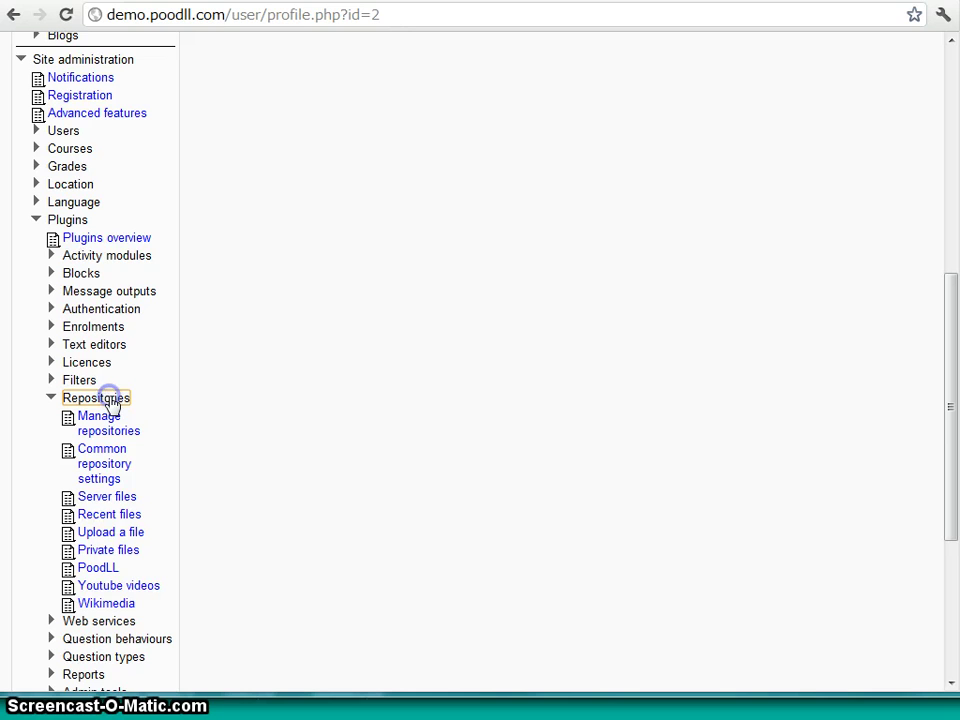
left_click(98, 568)
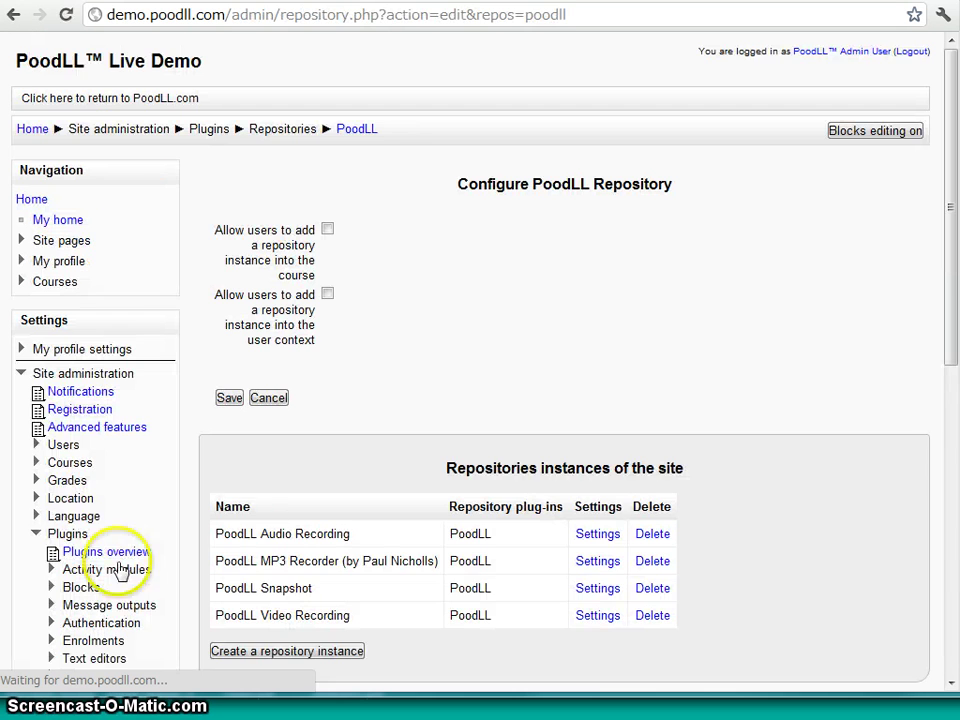
- Create a PoodLL repository instance of type Snapshot(Webcam) named "Snappy" and save it
left_click_drag(945, 240, 943, 342)
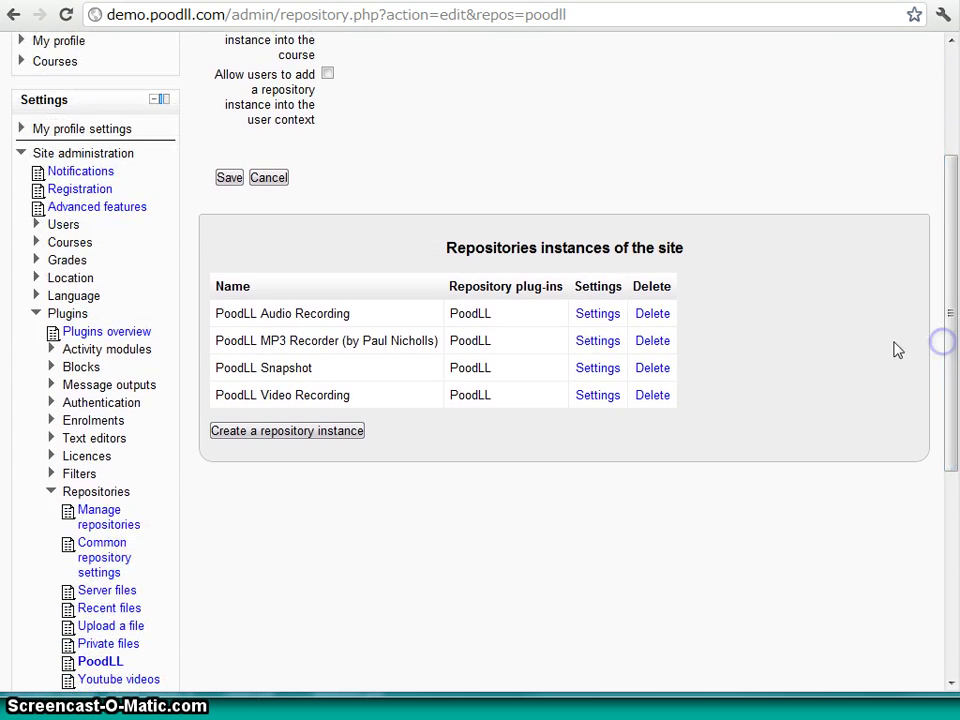
left_click(268, 432)
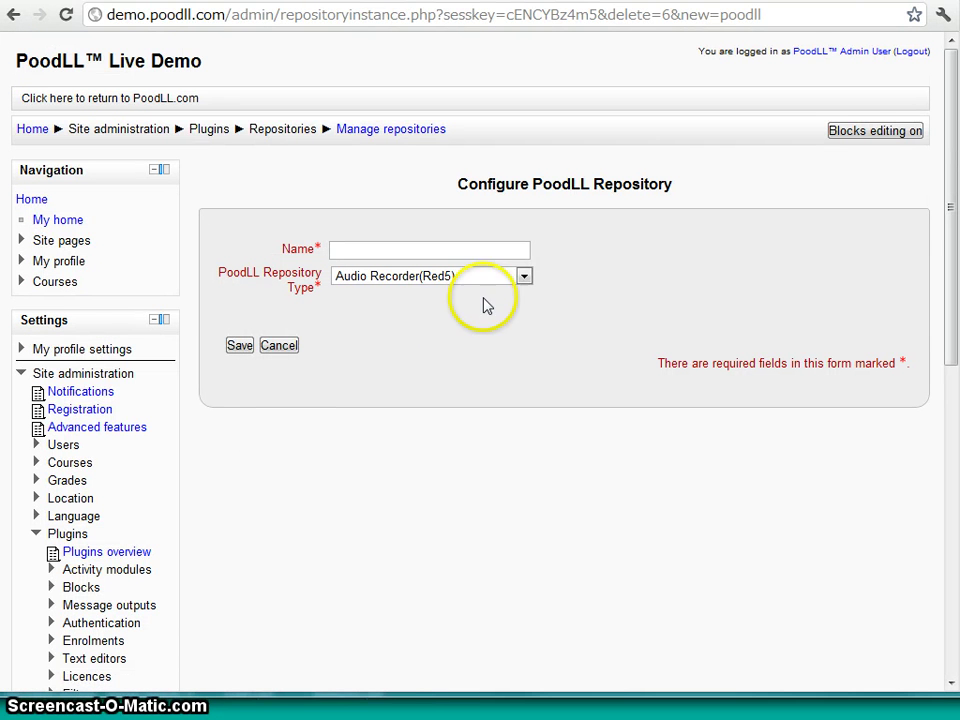
left_click(522, 278)
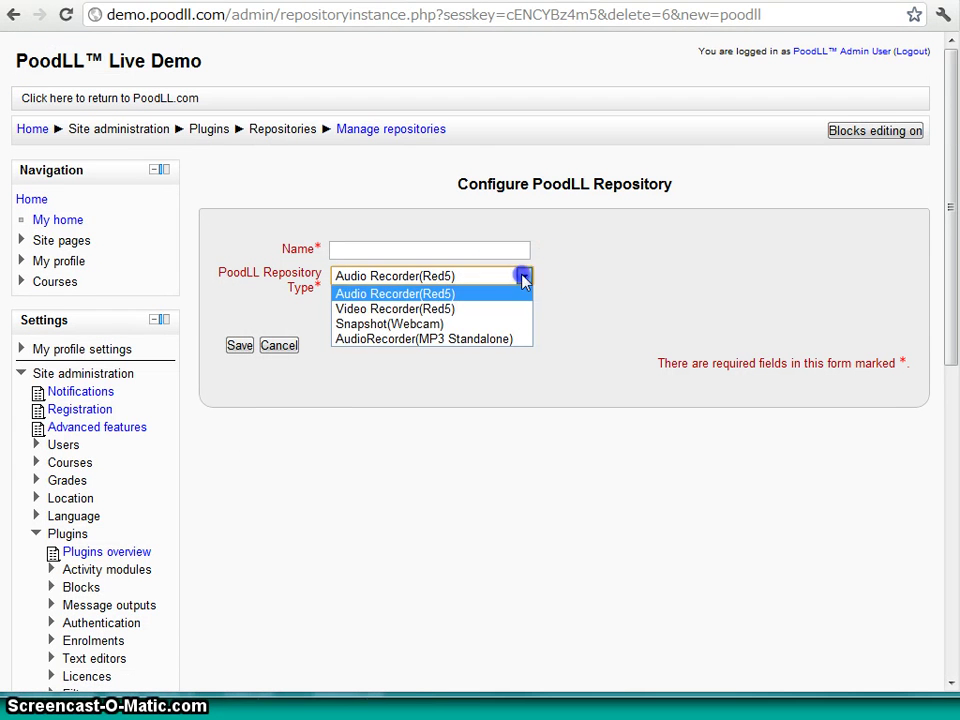
left_click(452, 325)
left_click(420, 249)
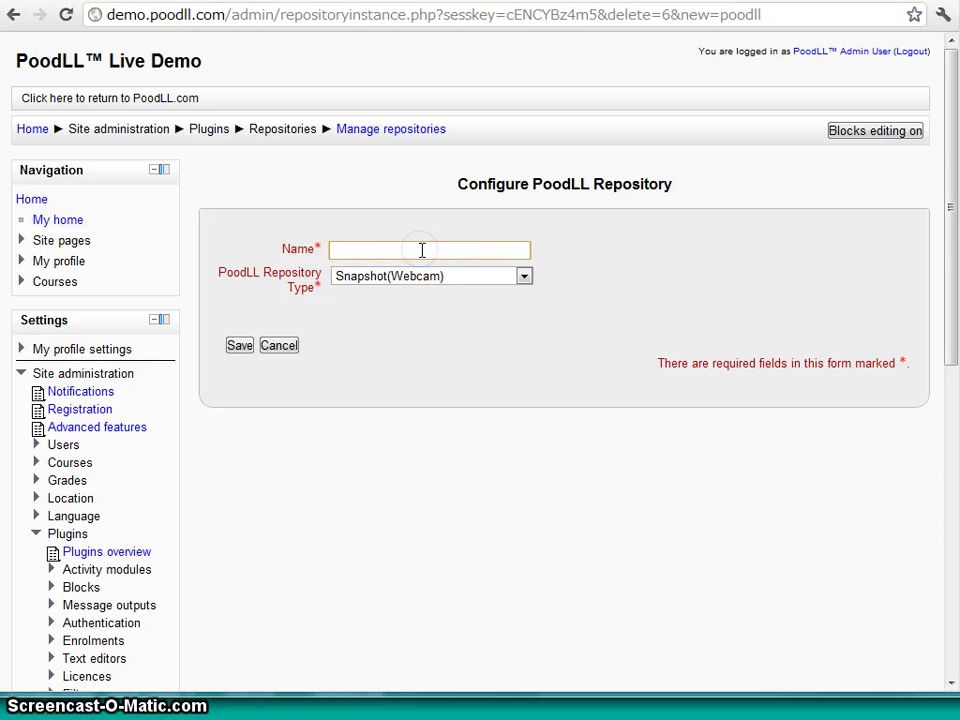
type("Sna")
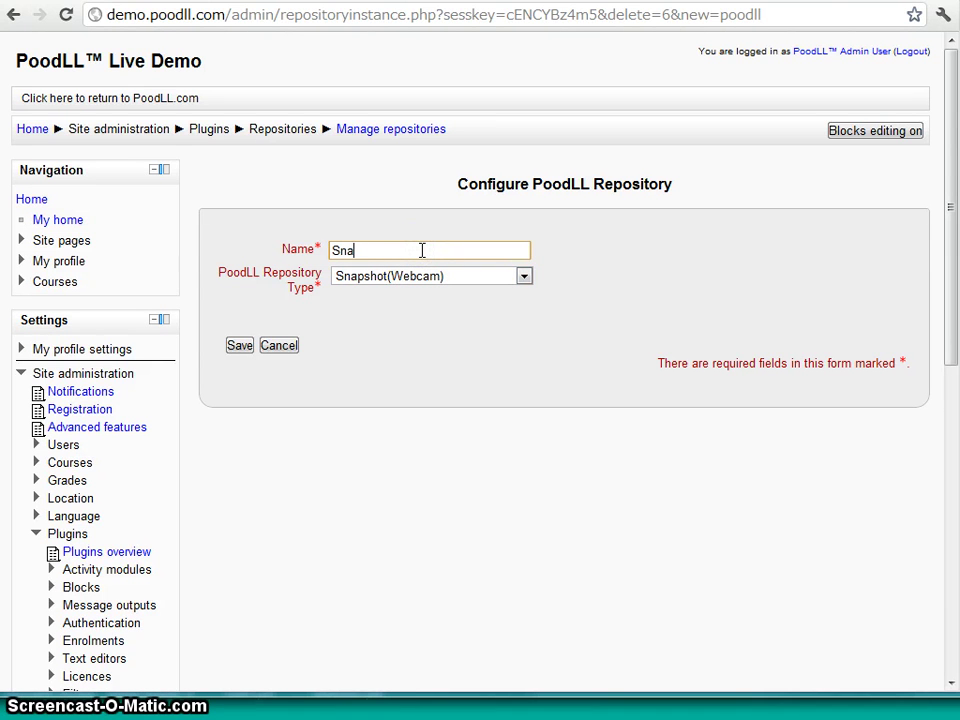
type("ppy")
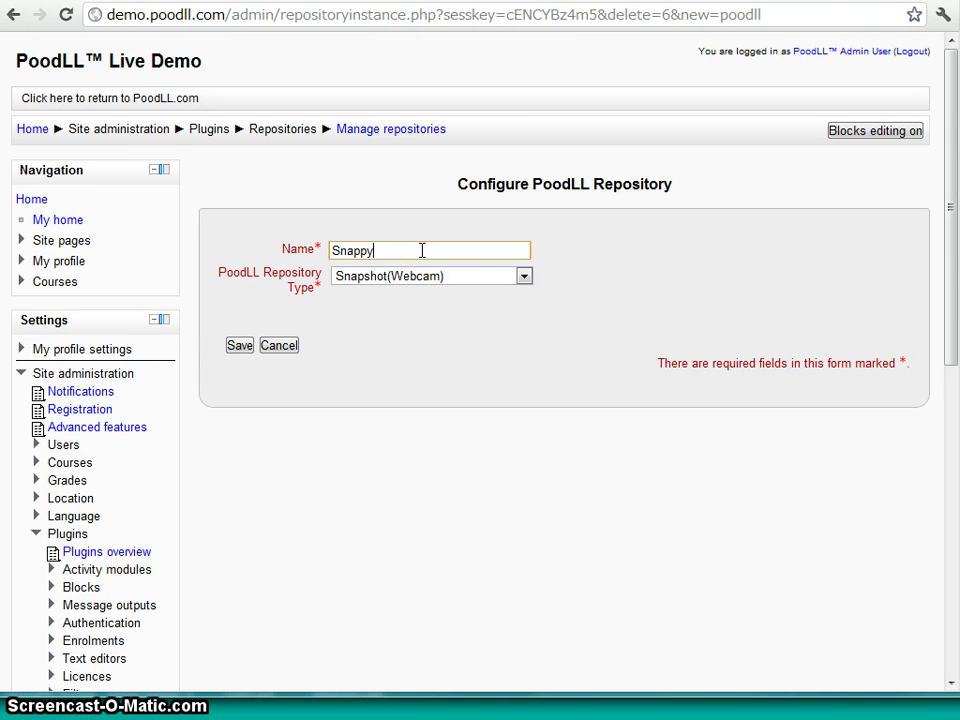
left_click(239, 347)
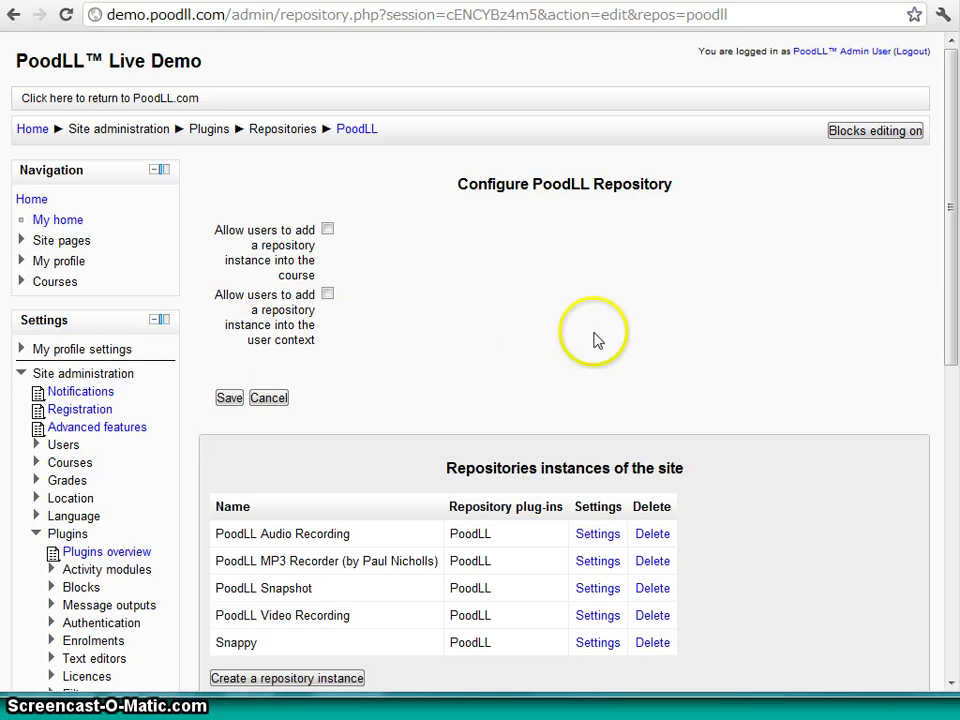
left_click_drag(953, 327, 945, 279)
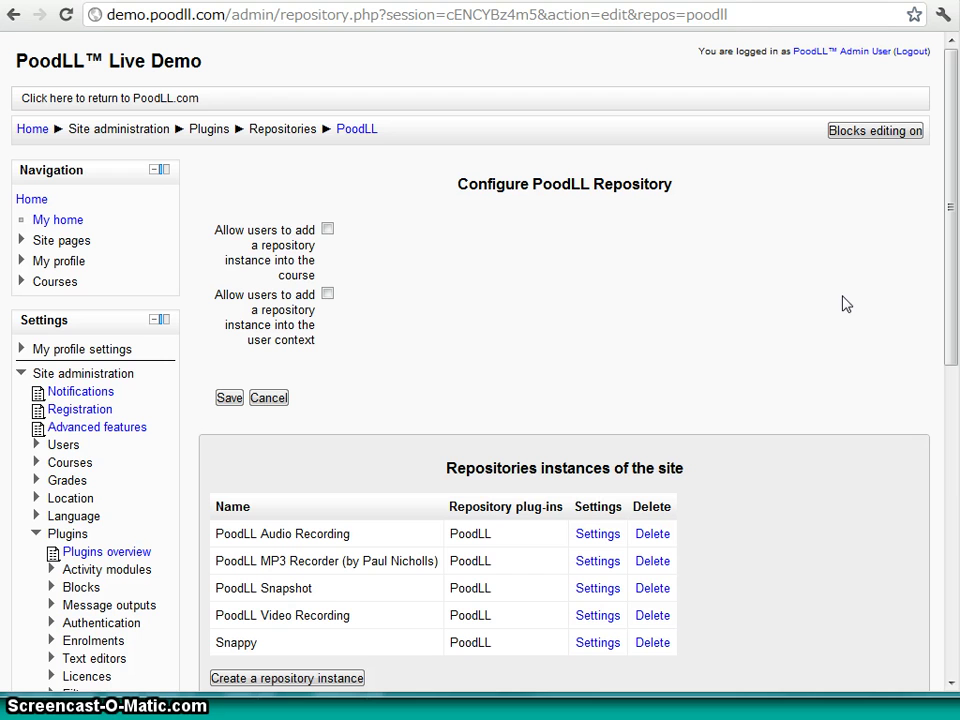
- Switch to the Google Docs presentation window and move it over the repository page to show its title slide
left_click(836, 99)
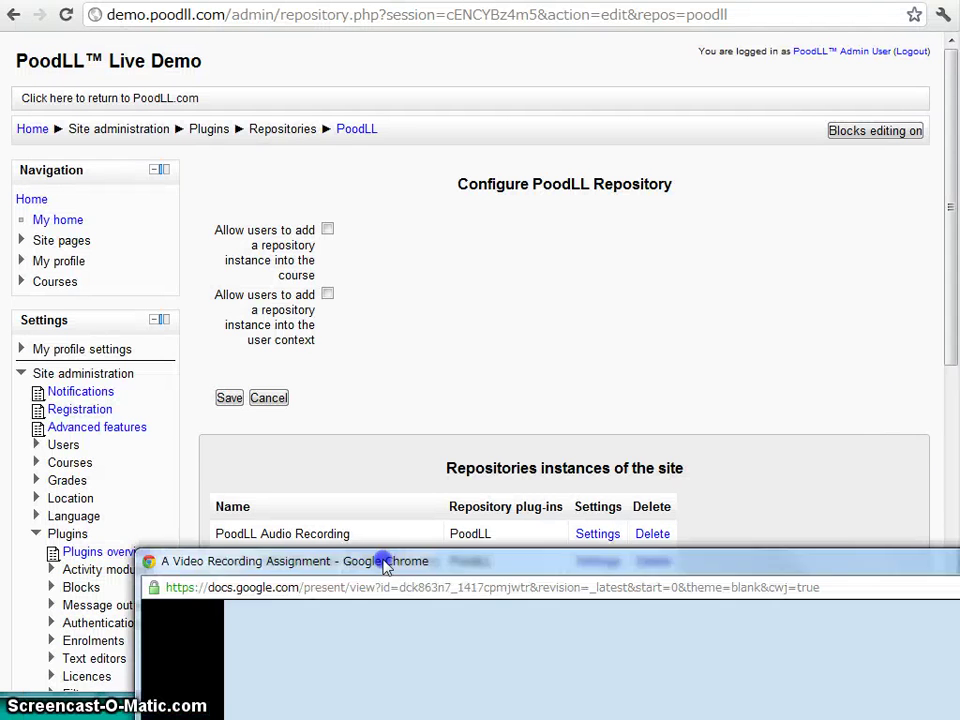
left_click_drag(385, 563, 225, 9)
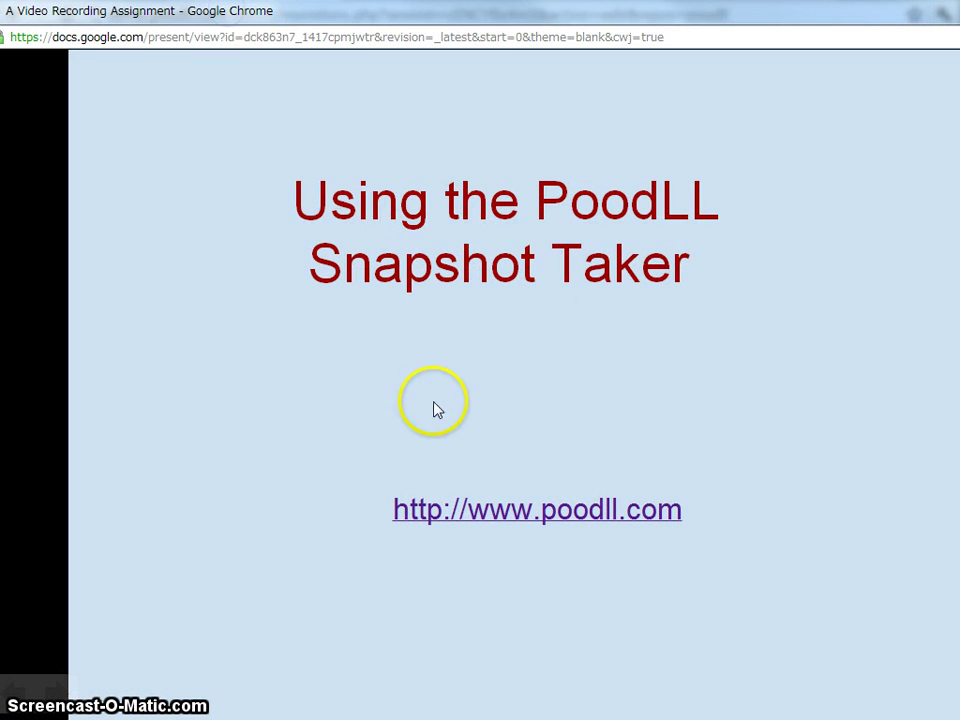